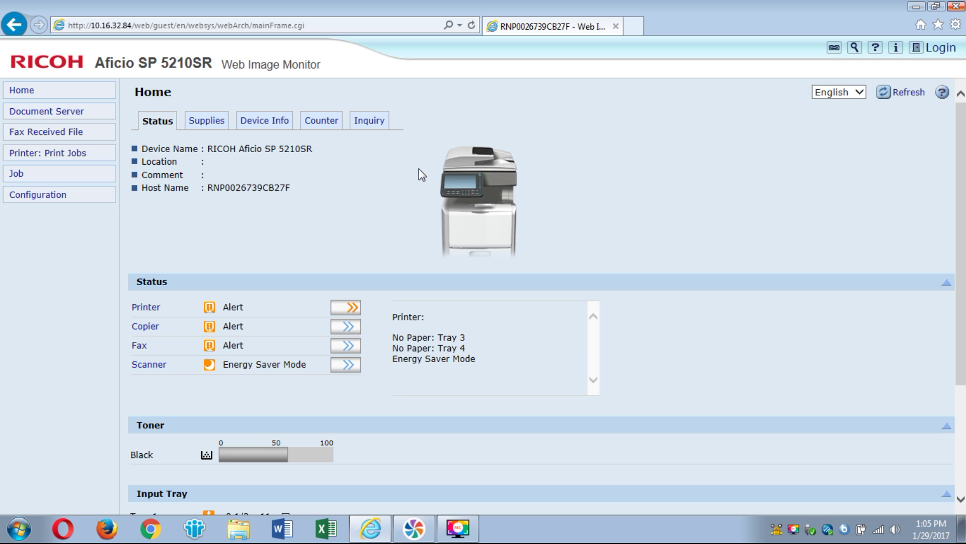
Log in with the administrator account and go to Configuration > Device Settings > E-mail.
left_click(945, 50)
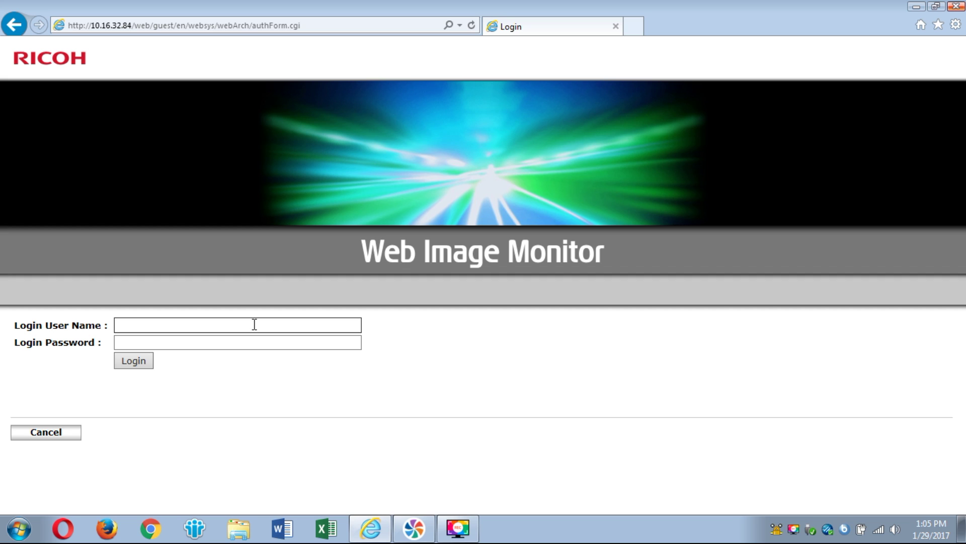
type("admin")
key("Return")
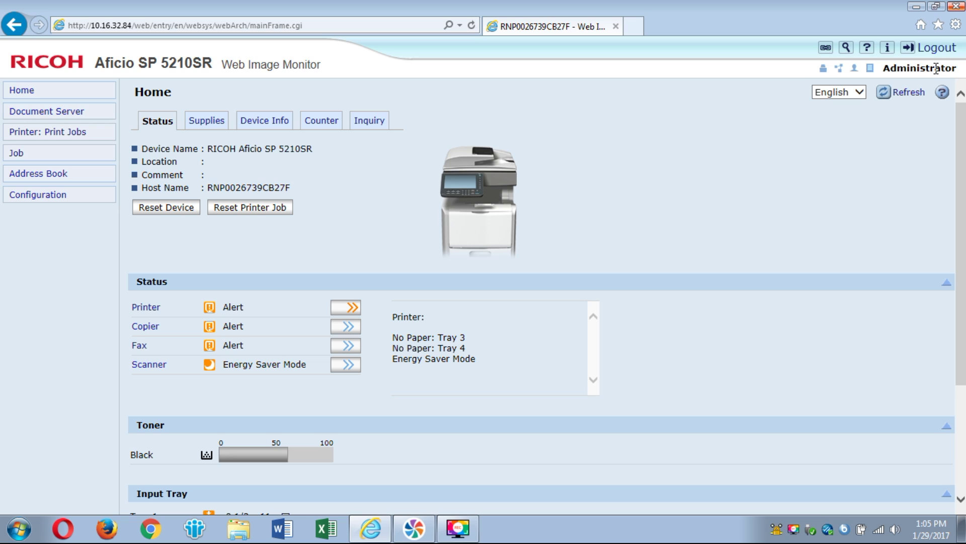
left_click(38, 195)
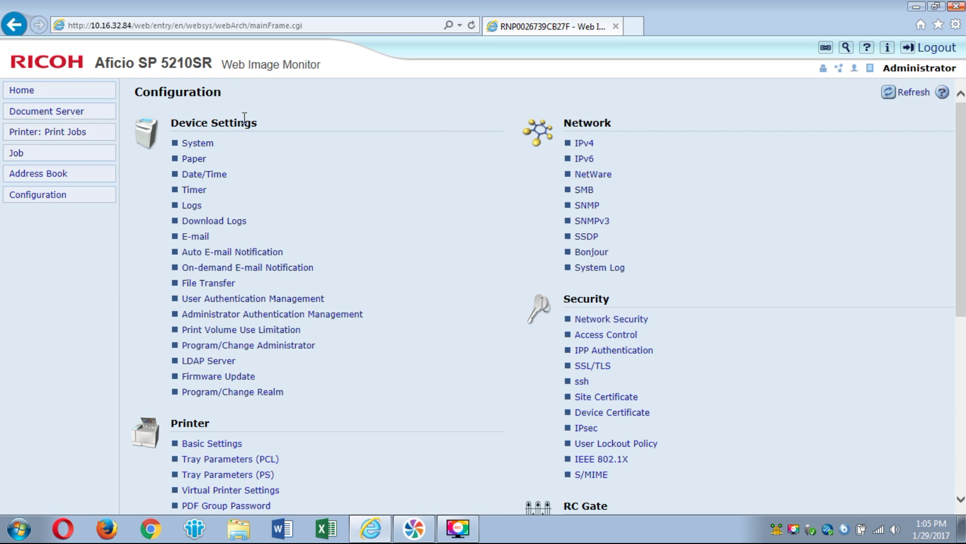
left_click(203, 238)
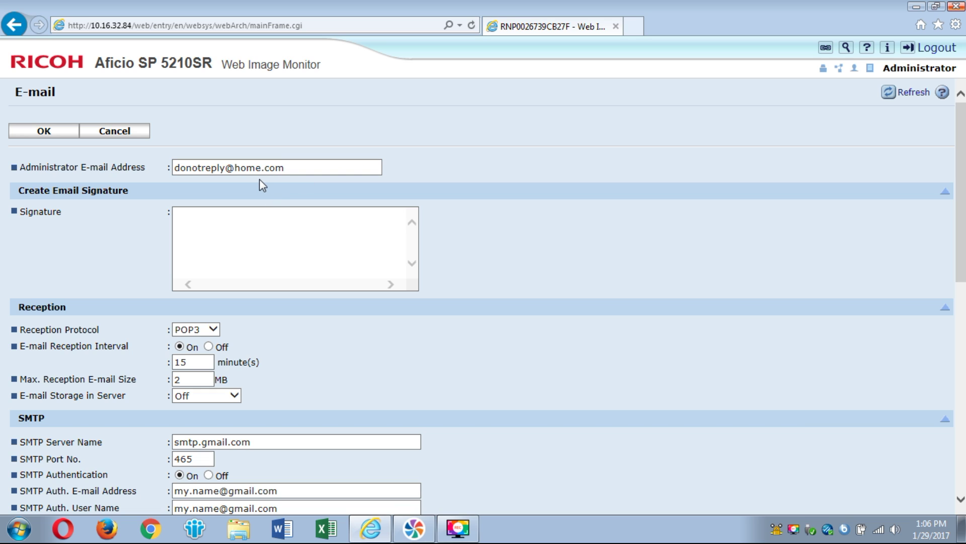
scroll(259, 204, "down", 4)
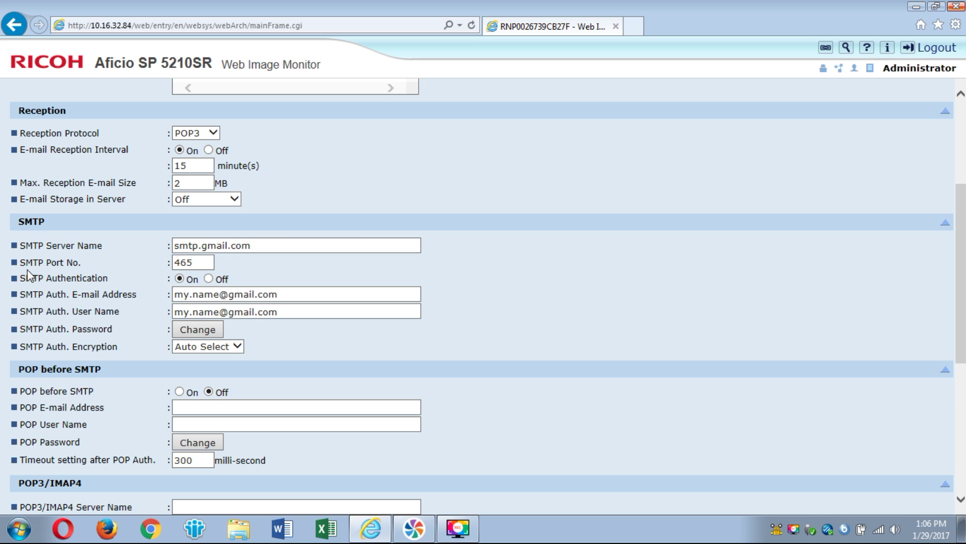
left_click(195, 260)
left_click(196, 292)
left_click(260, 291)
Enter the new SMTP Auth. password in New and Confirm Password fields and submit it.
left_click(284, 307)
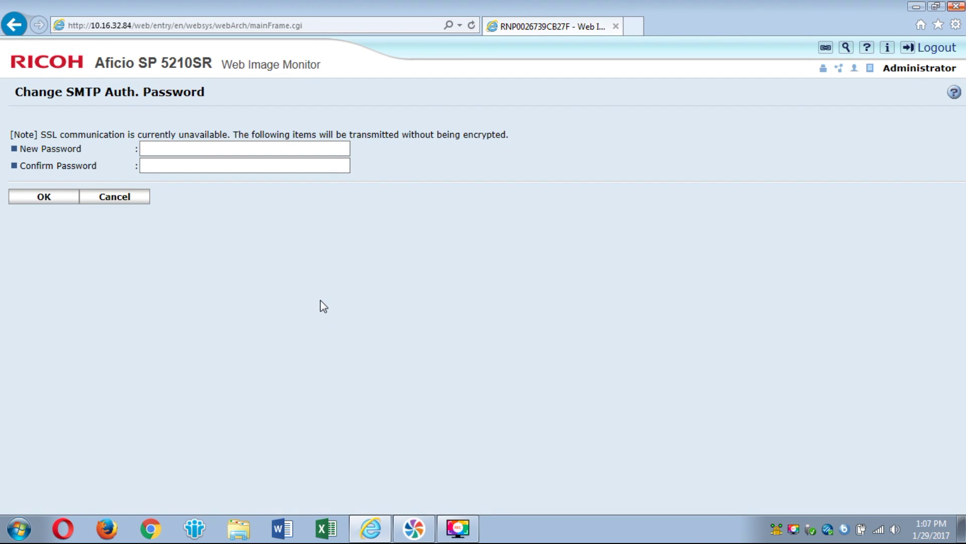
left_click(241, 150)
type("•••••••••")
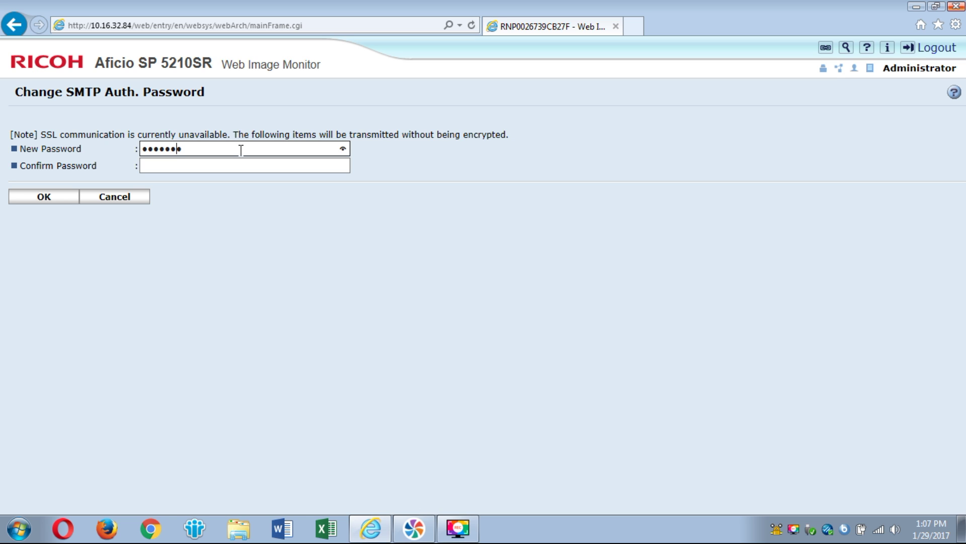
type("•••")
key("Tab")
type("•••••")
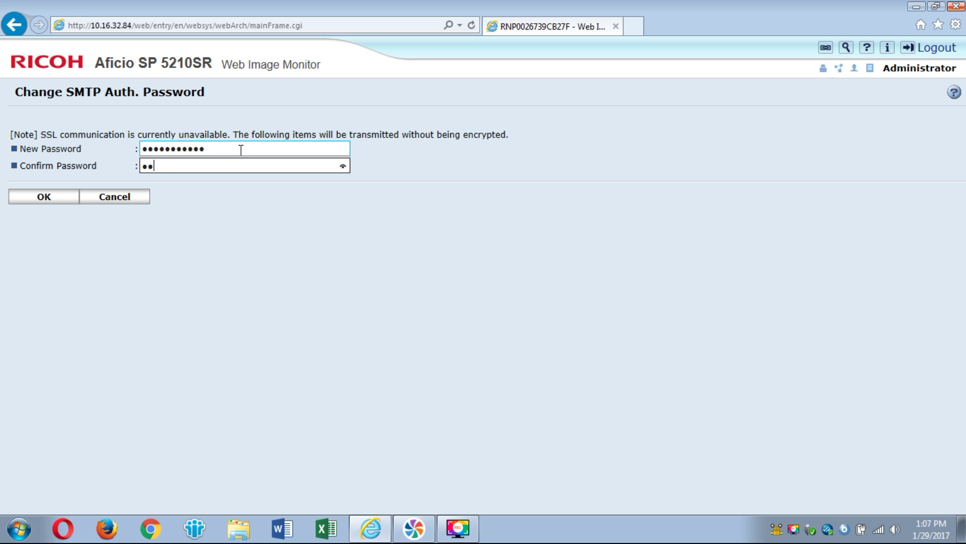
type("•••••••")
left_click(46, 198)
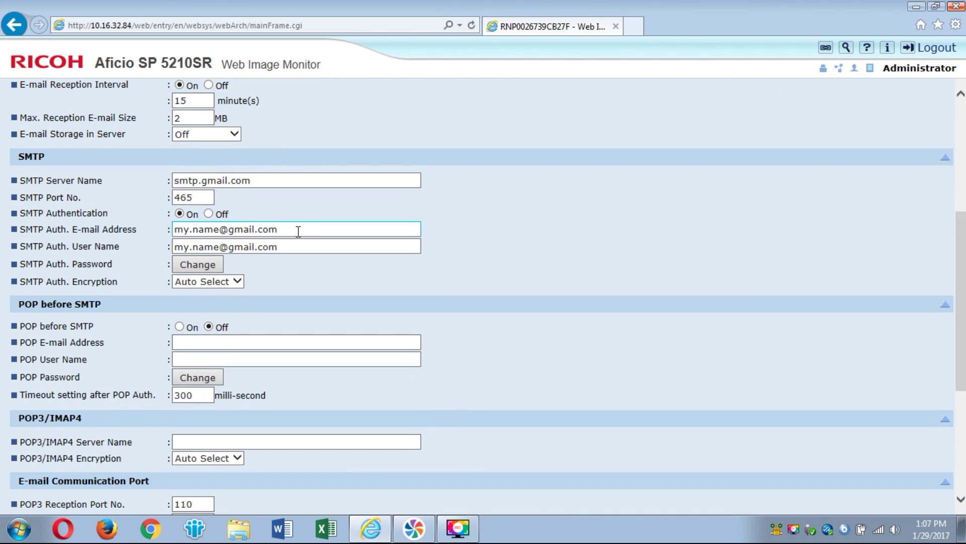
Submit the E-mail form to save the smtp.gmail.com port 465 settings, returning to Configuration.
scroll(309, 236, "up", 6)
scroll(276, 230, "down", 10)
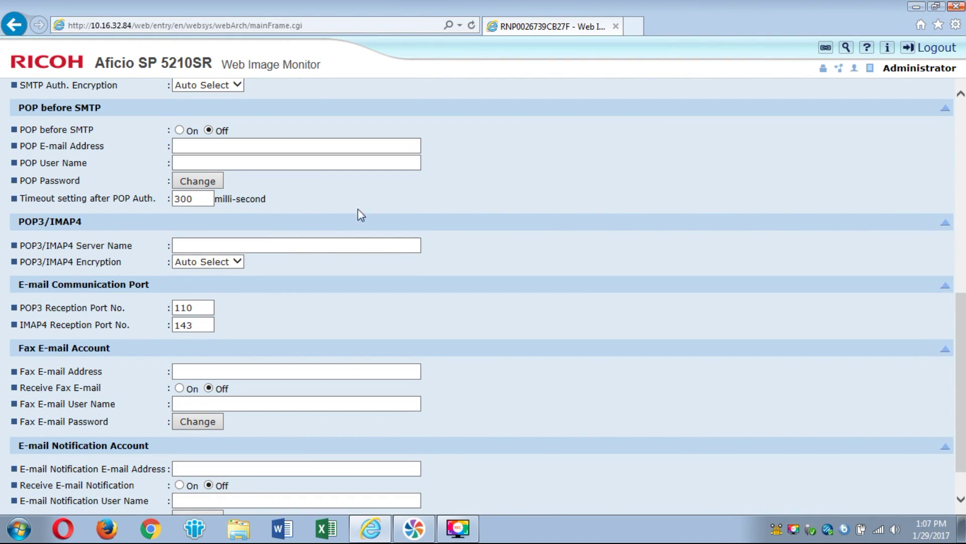
left_click(410, 245)
scroll(418, 246, "down", 1)
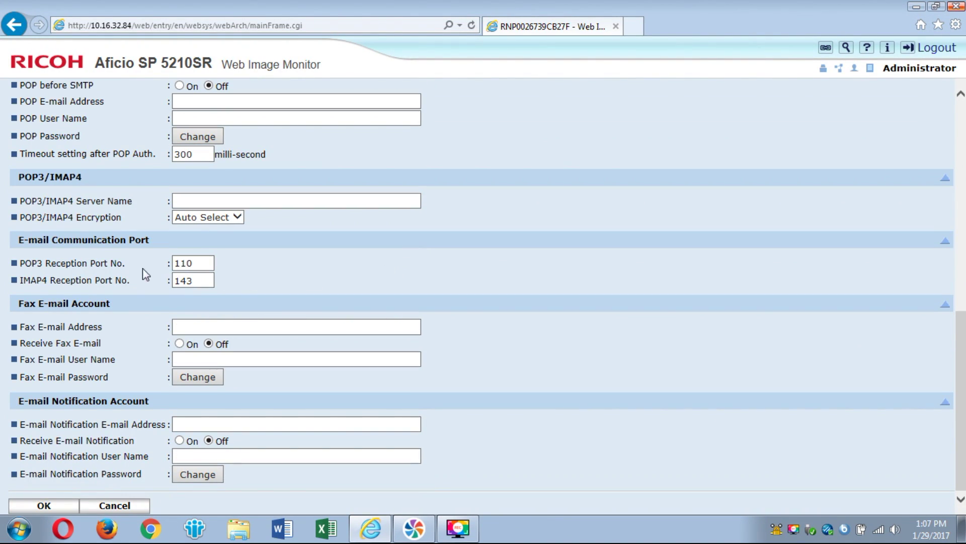
left_click(71, 359)
left_click(317, 329)
key("Return")
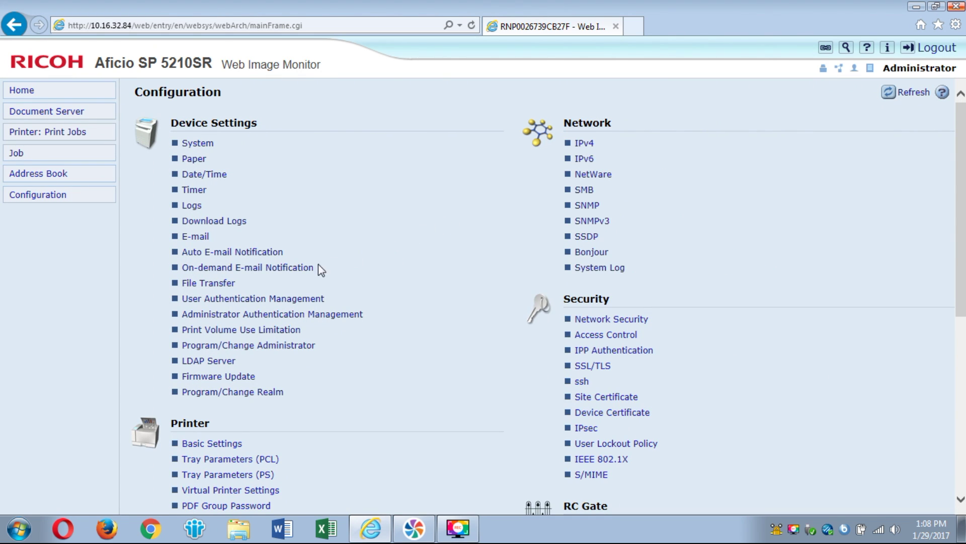
Open the File Transfer settings under Device Settings.
left_click(205, 283)
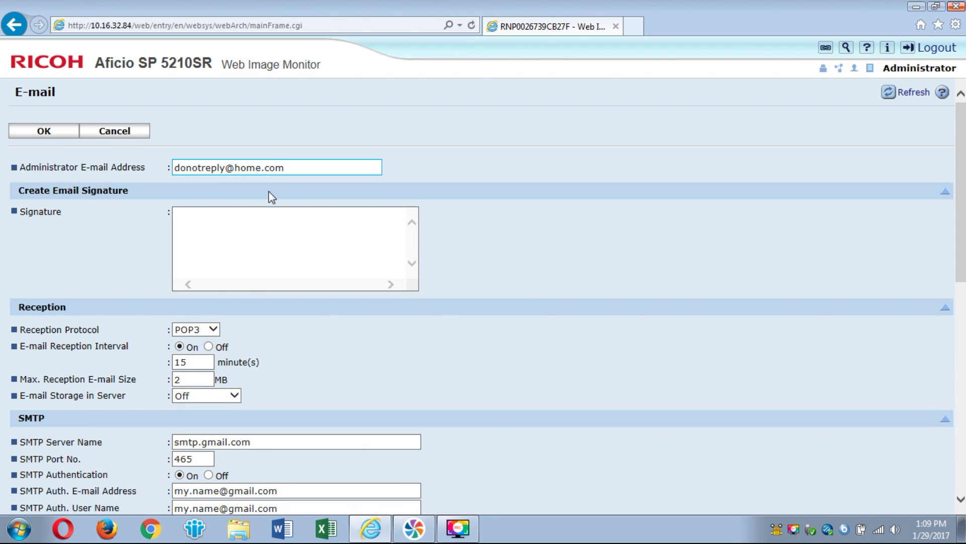
Cancel out of the E-mail settings page without changes, back to the Configuration page.
scroll(333, 336, "down", 1)
scroll(333, 336, "down", 6)
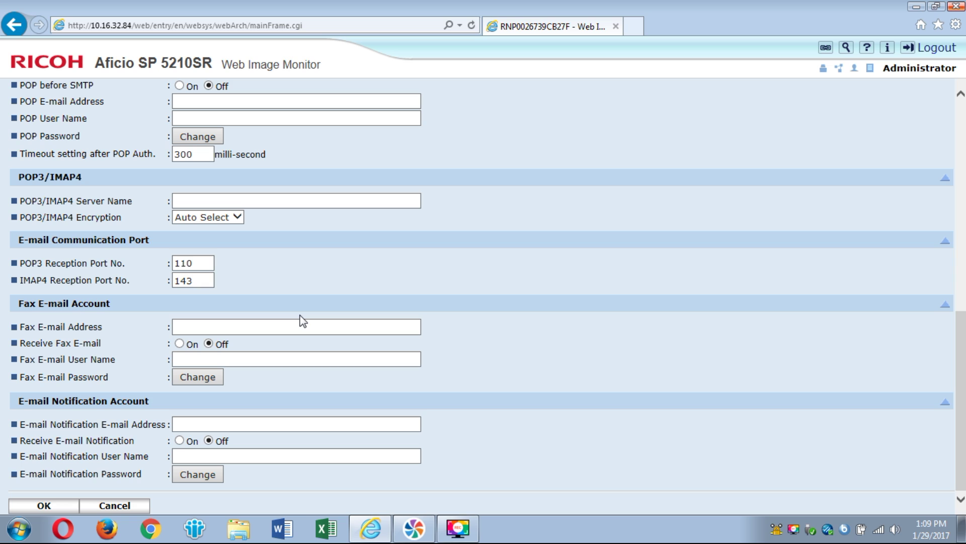
left_click(114, 506)
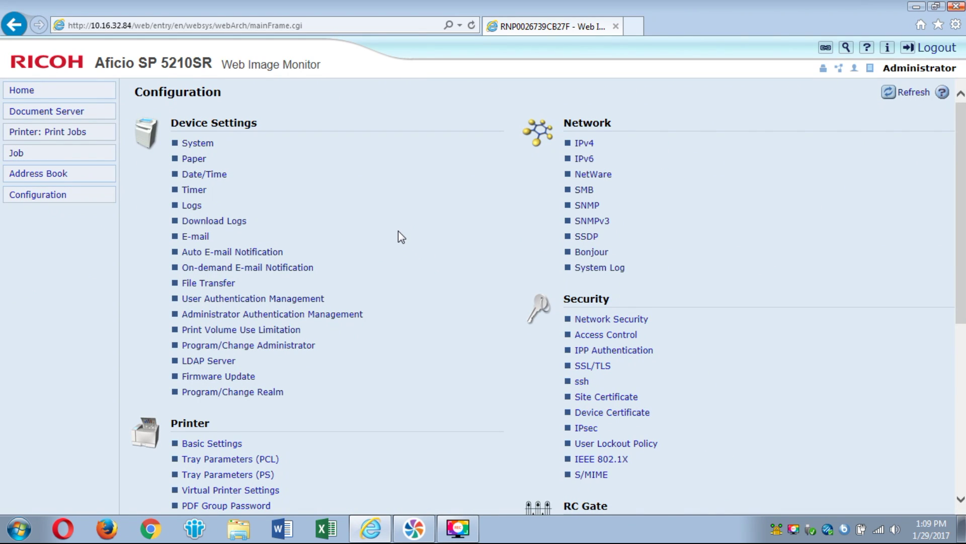
scroll(426, 286, "down", 5)
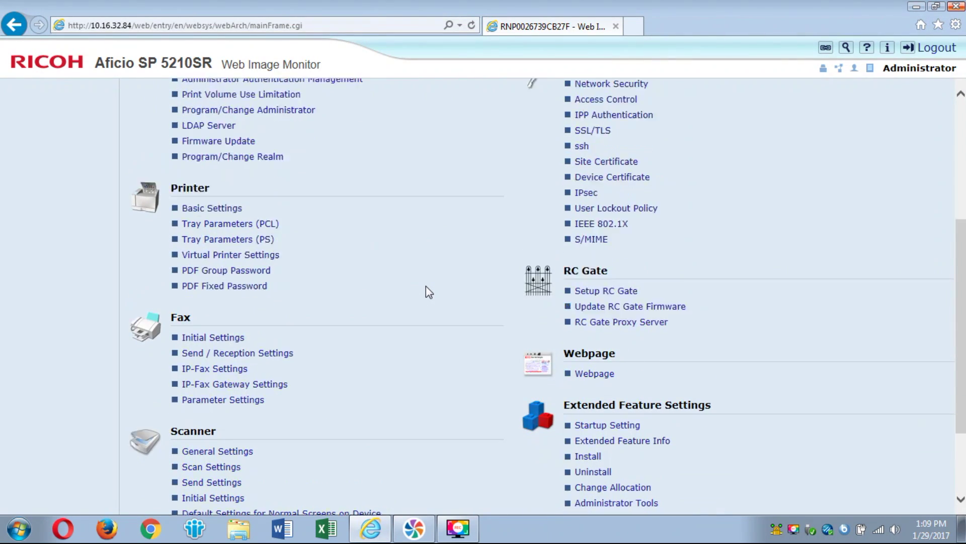
scroll(426, 286, "up", 4)
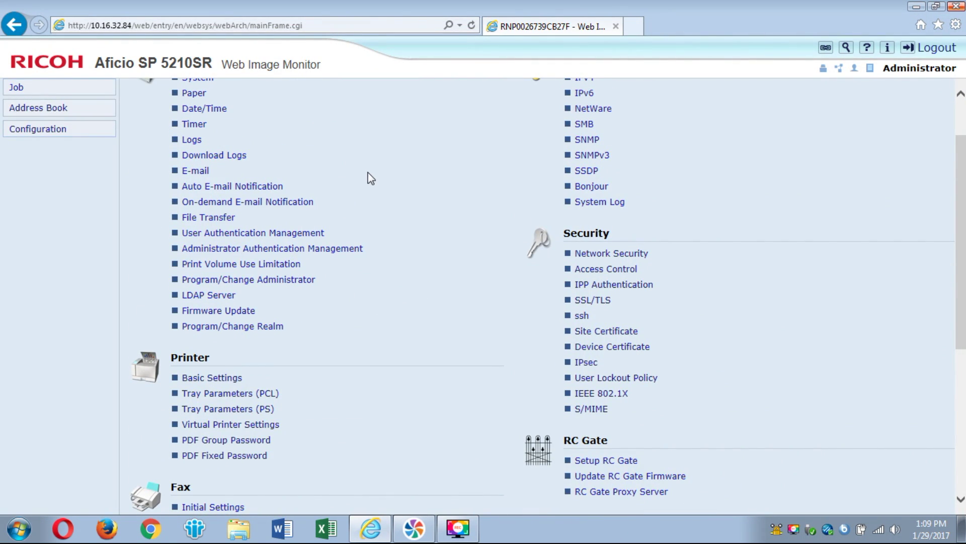
scroll(368, 220, "up", 2)
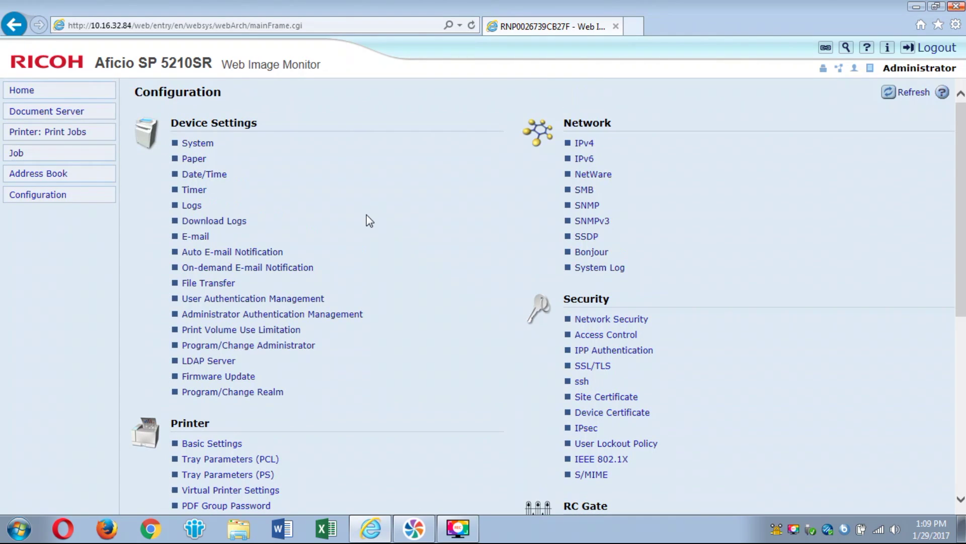